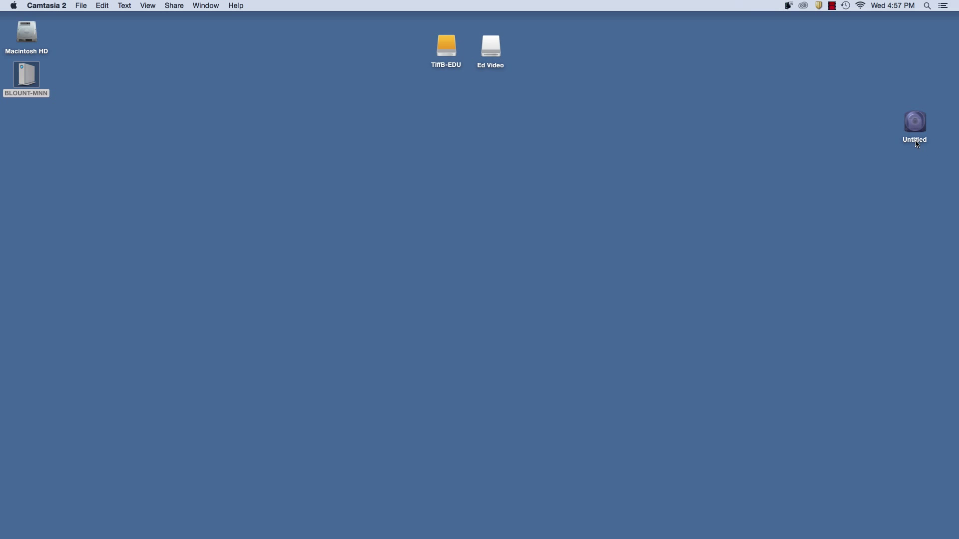
# - Open the Untitled disc and show its Clip folder with the C0001 and C0002 clips
pyautogui.doubleClick(913, 126)
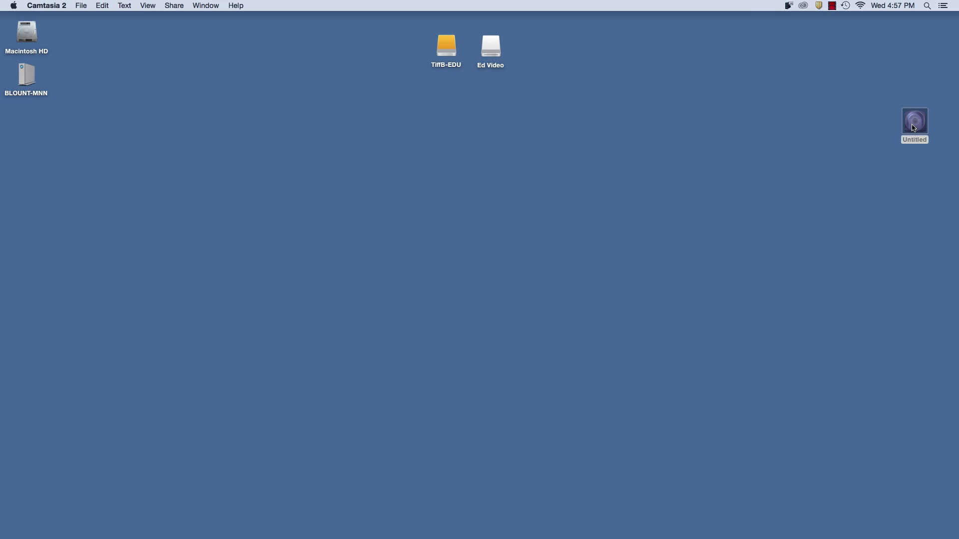
pyautogui.moveTo(553, 99); pyautogui.dragTo(359, 134)
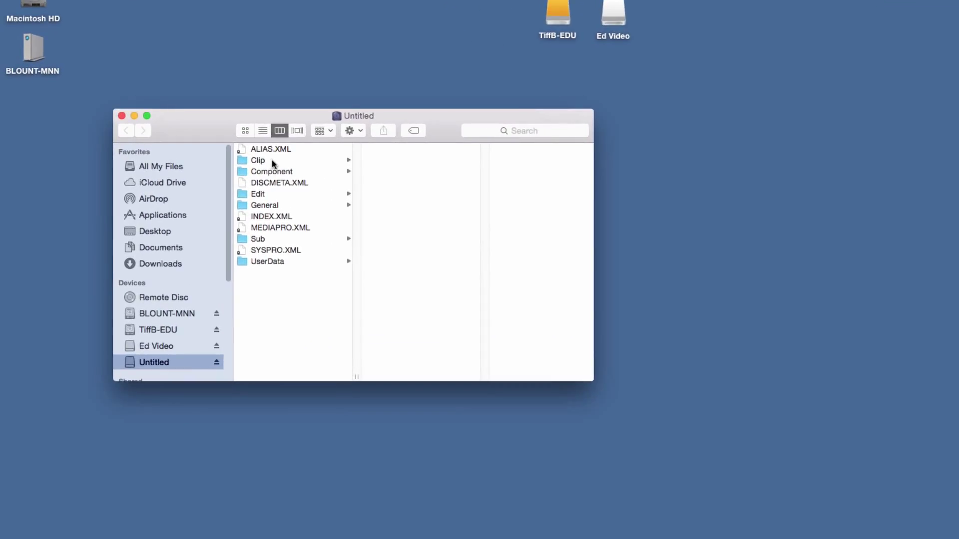
pyautogui.click(273, 162)
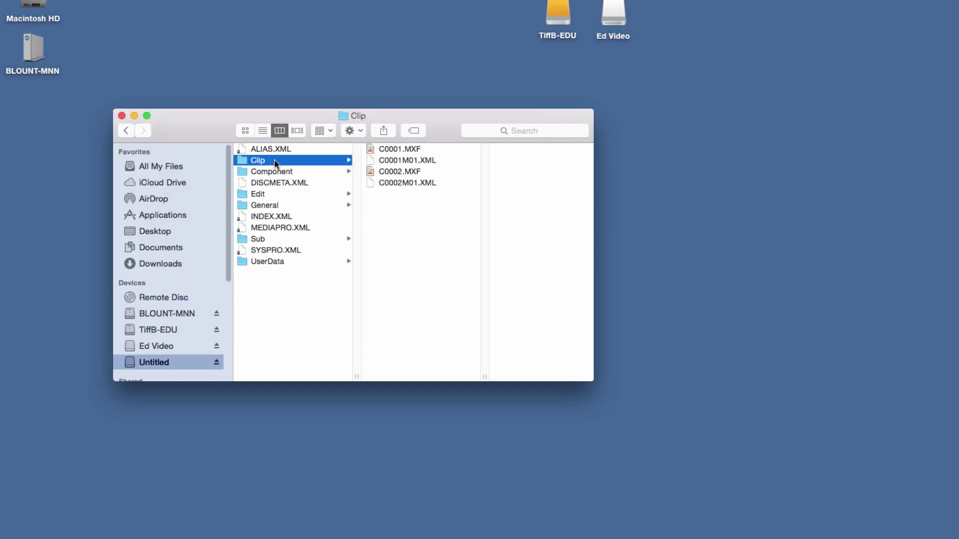
# - Copy C0001.MXF from the Clip folder onto the TiffB-EDU drive
pyautogui.click(388, 152)
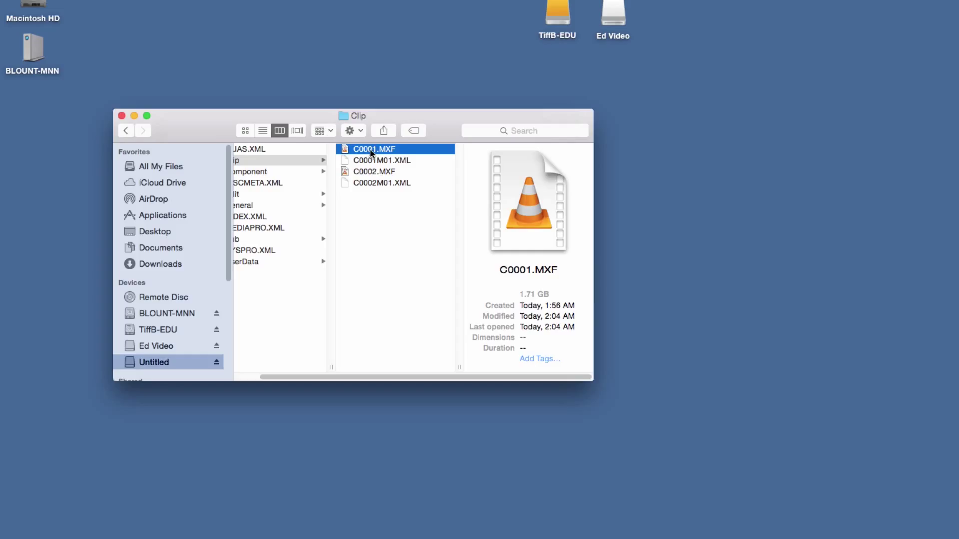
pyautogui.moveTo(408, 117); pyautogui.dragTo(617, 107)
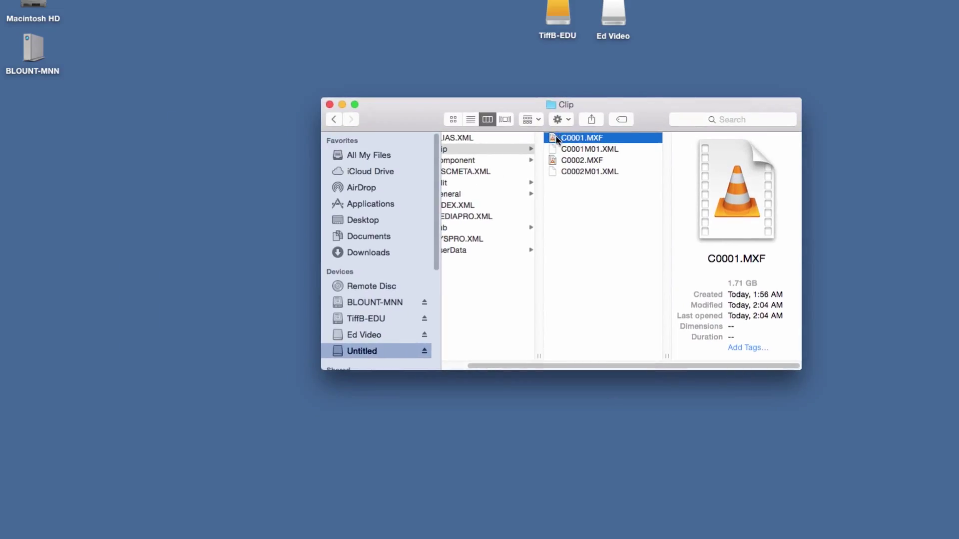
pyautogui.moveTo(556, 138); pyautogui.dragTo(558, 17)
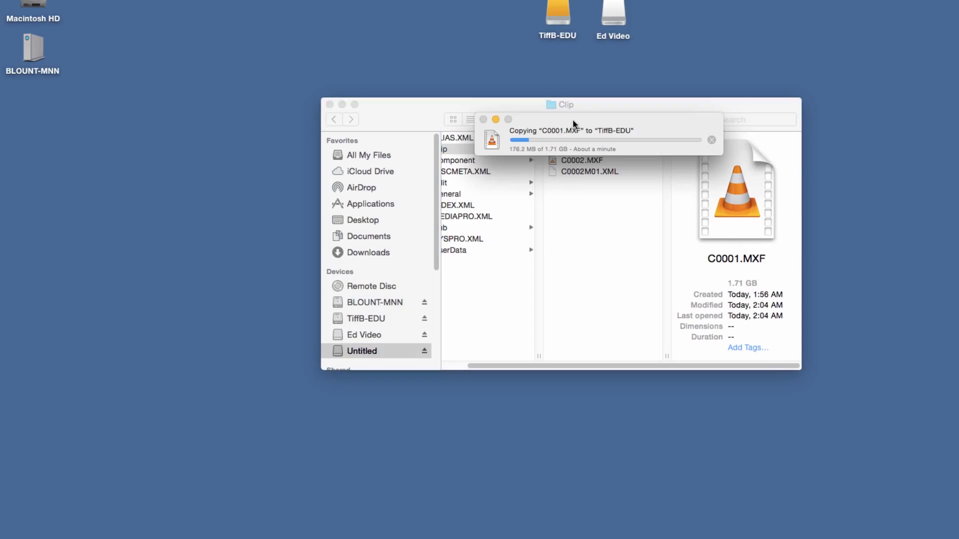
# - Let the C0001.MXF copy finish, then select the Untitled disc on the desktop
pyautogui.moveTo(574, 124); pyautogui.dragTo(428, 61)
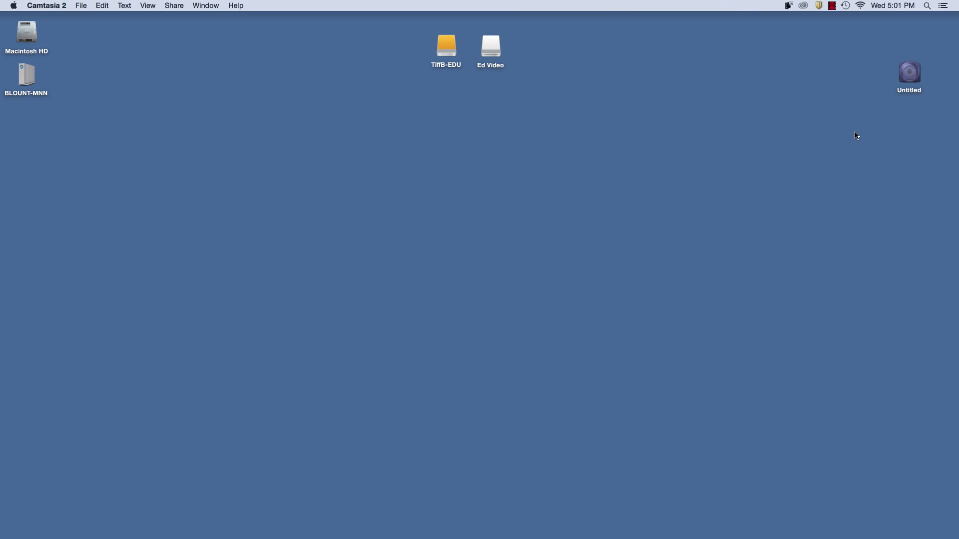
pyautogui.click(910, 76)
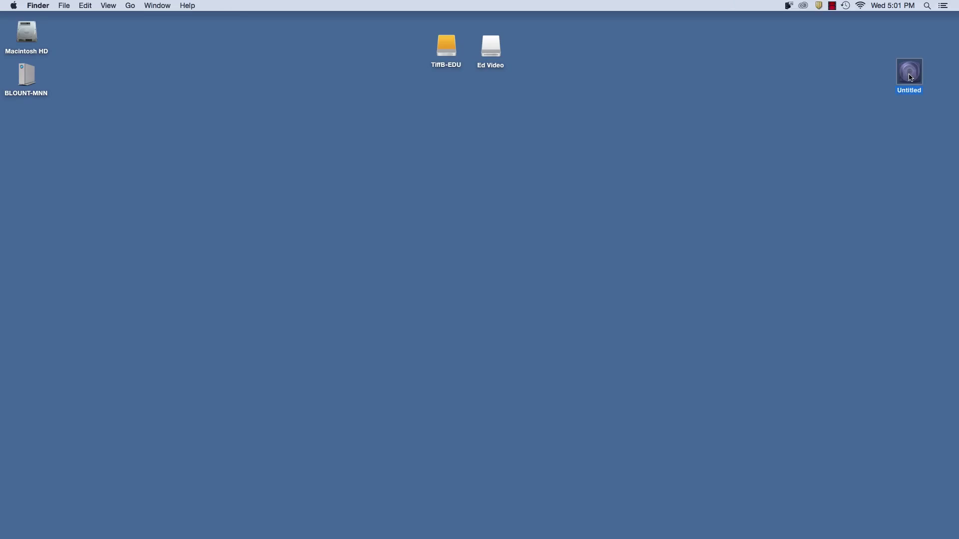
# - Eject the Untitled disc from its right-click menu
pyautogui.rightClick(909, 75)
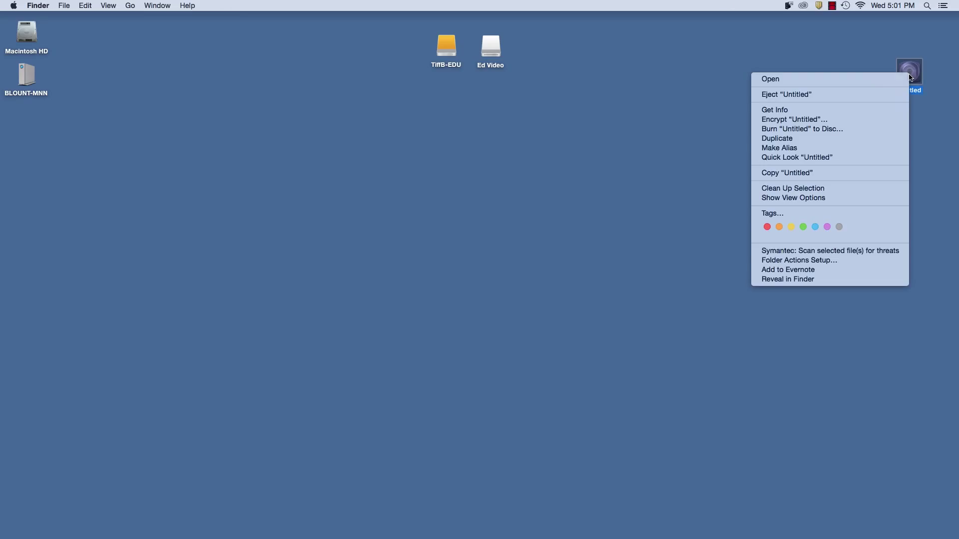
pyautogui.click(876, 94)
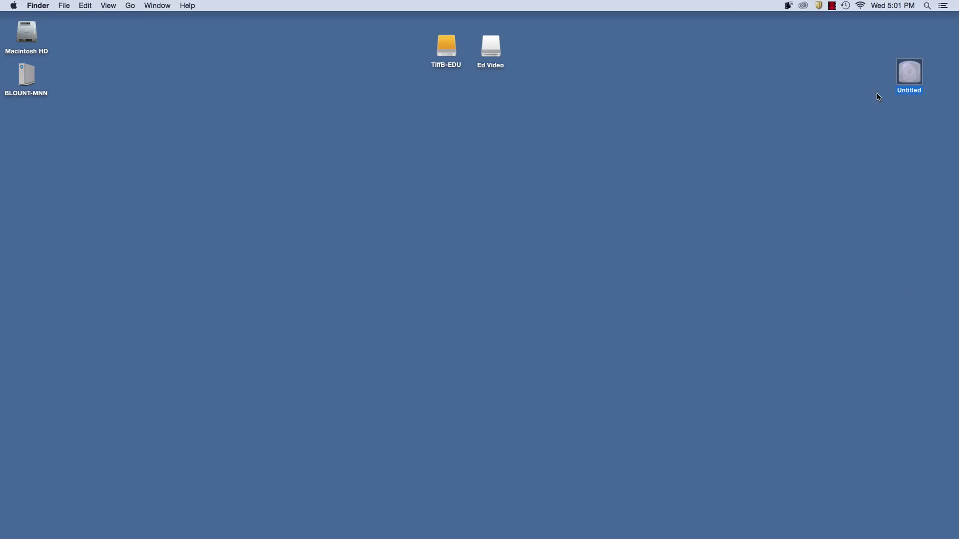